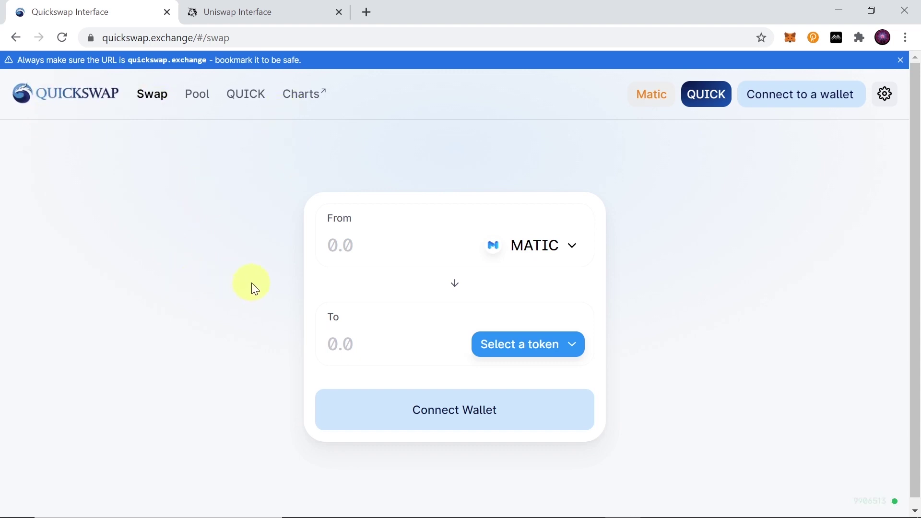
Switch to the Uniswap tab quoting 0.01 ETH for 0.0595912 COMP.
{"action": "key", "text": "ctrl+Tab"}
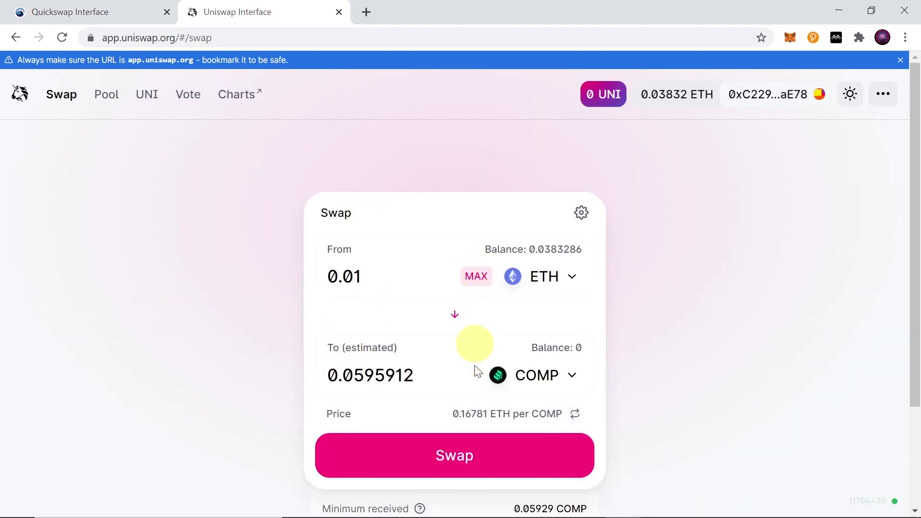
Submit the 0.01 ETH to COMP swap and review its $17.01 gas fee in MetaMask.
{"action": "left_click", "coordinate": [480, 459]}
{"action": "left_click", "coordinate": [490, 416]}
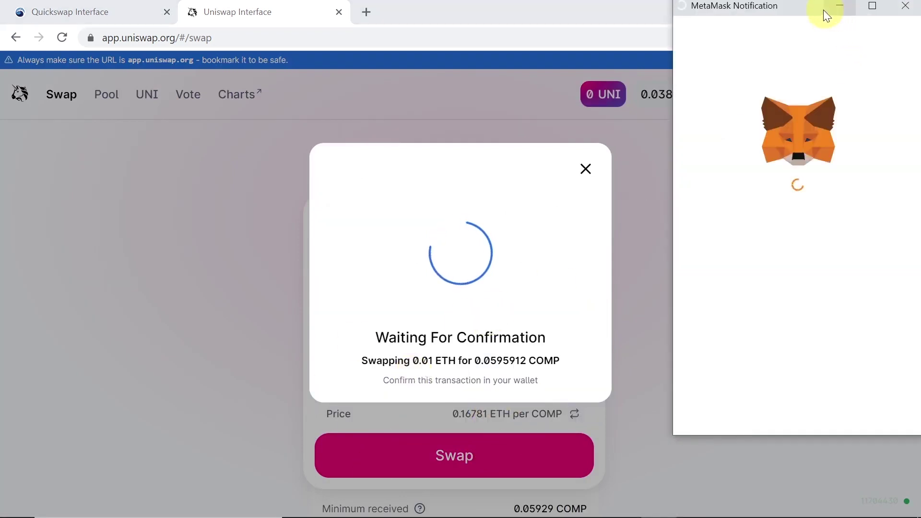
{"action": "left_click_drag", "start_coordinate": [822, 13], "coordinate": [790, 32]}
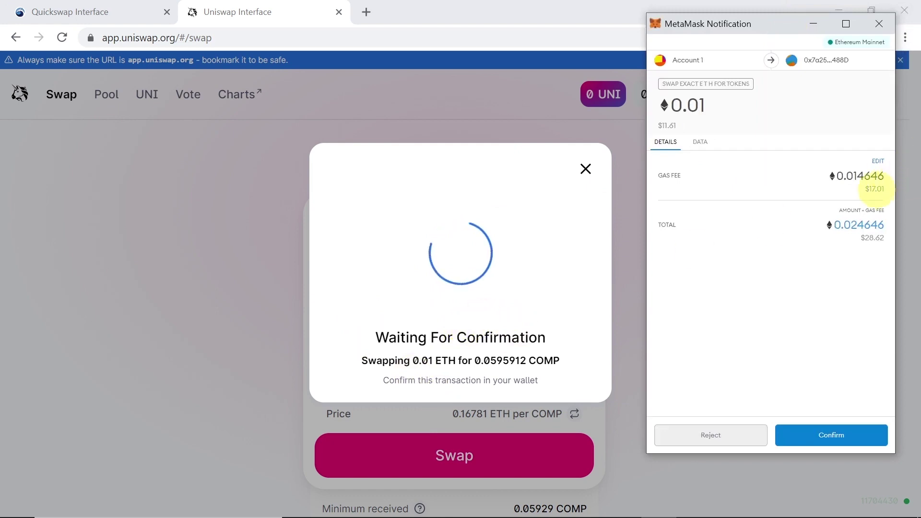
{"action": "left_click_drag", "start_coordinate": [874, 186], "coordinate": [843, 194]}
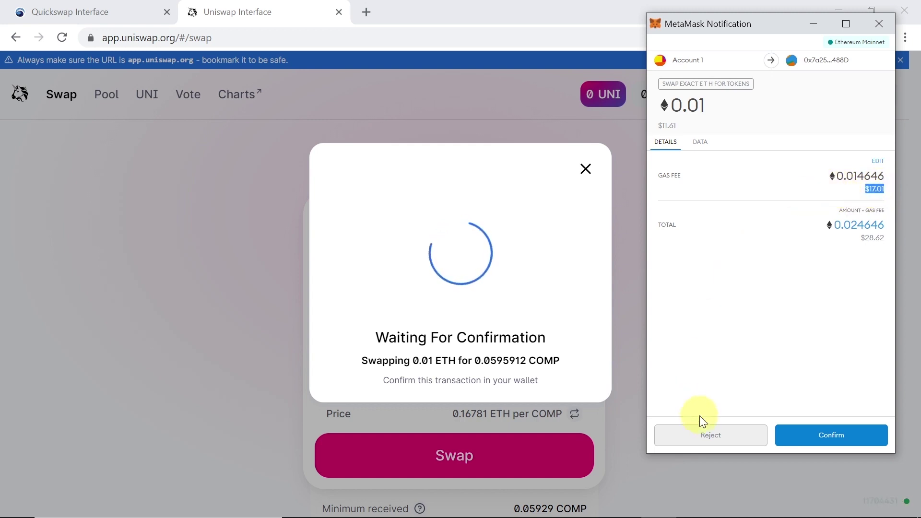
Reject the swap in MetaMask, dismiss the error, and close the Uniswap tab.
{"action": "left_click", "coordinate": [701, 435]}
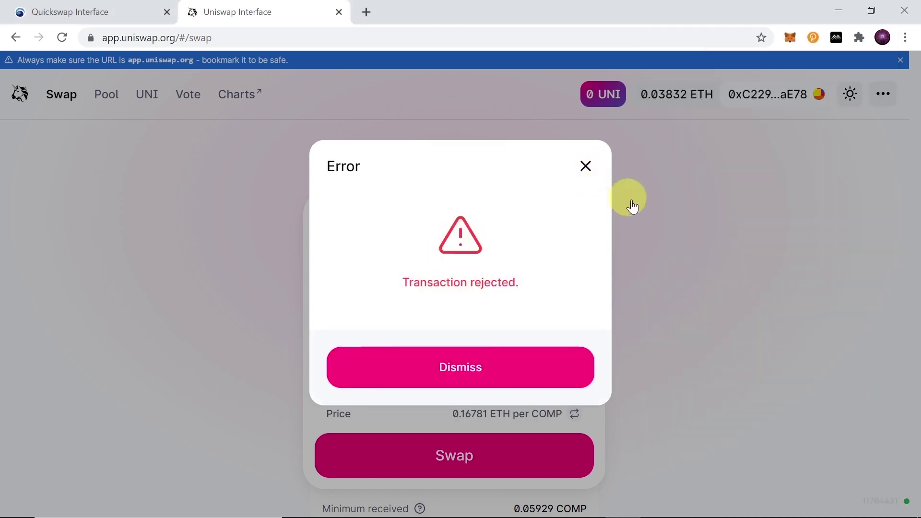
{"action": "left_click", "coordinate": [617, 195]}
{"action": "left_click", "coordinate": [339, 13]}
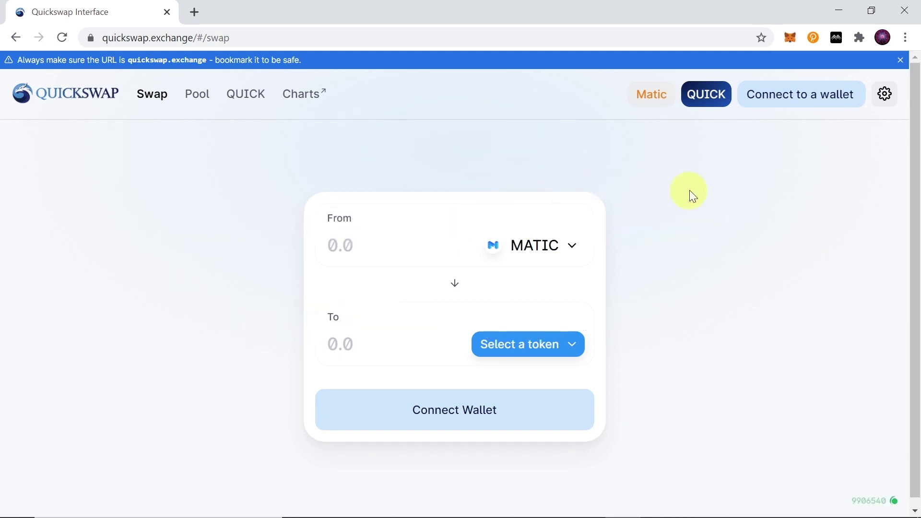
{"action": "left_click", "coordinate": [792, 39]}
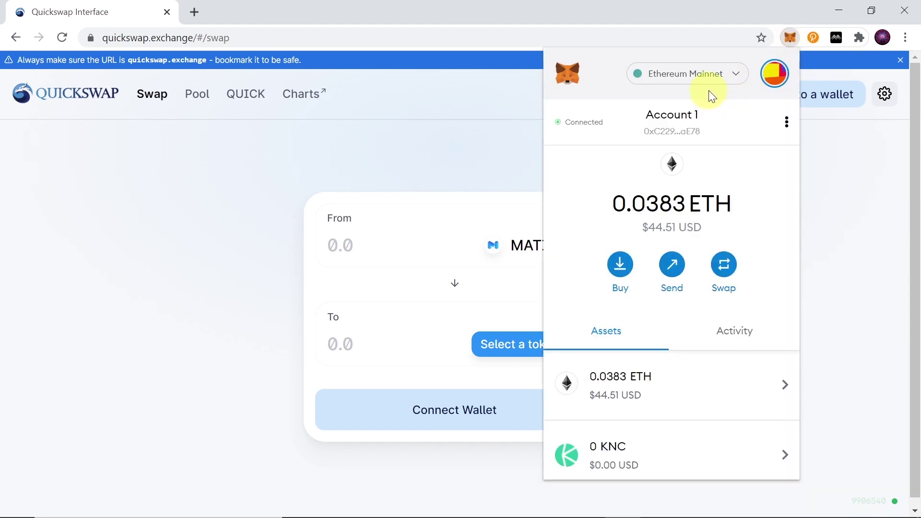
Switch the MetaMask network to Matic Mainnet, then back to Ethereum Mainnet.
{"action": "left_click", "coordinate": [684, 76]}
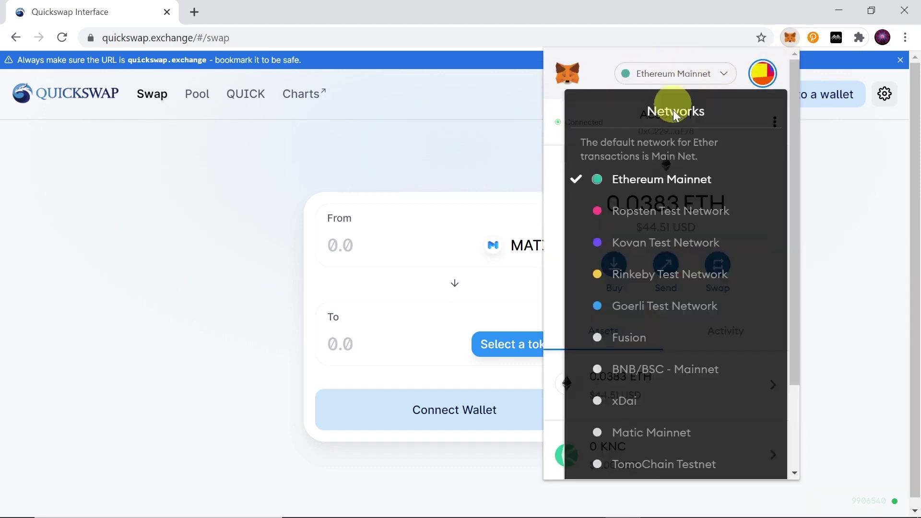
{"action": "scroll", "coordinate": [678, 230], "scroll_direction": "down", "scroll_amount": 3}
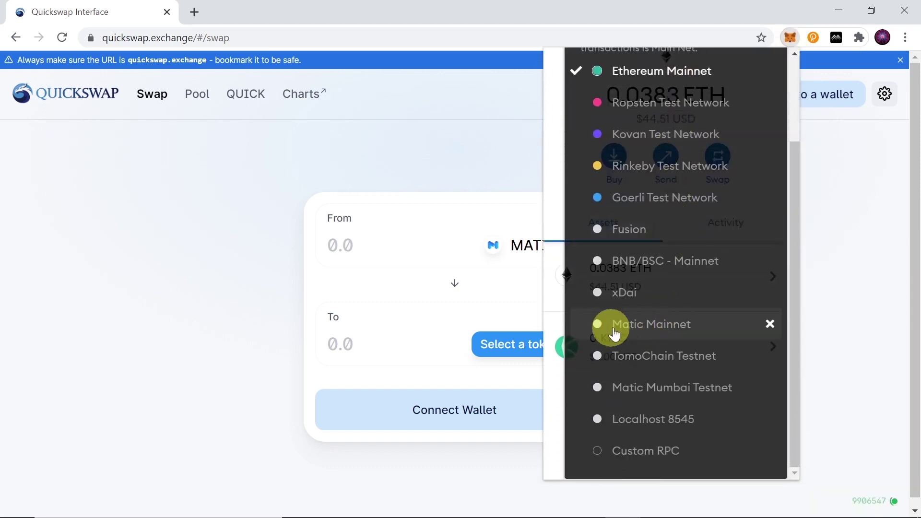
{"action": "left_click", "coordinate": [653, 323]}
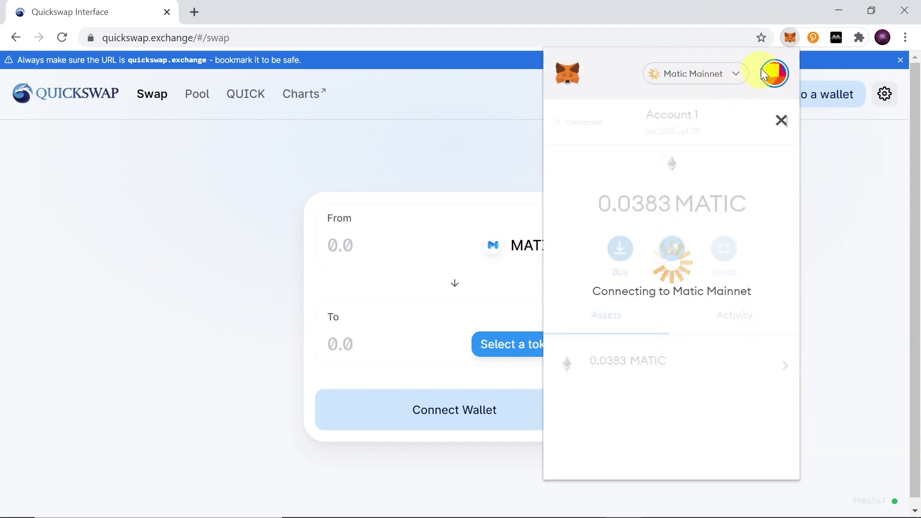
{"action": "left_click", "coordinate": [681, 80]}
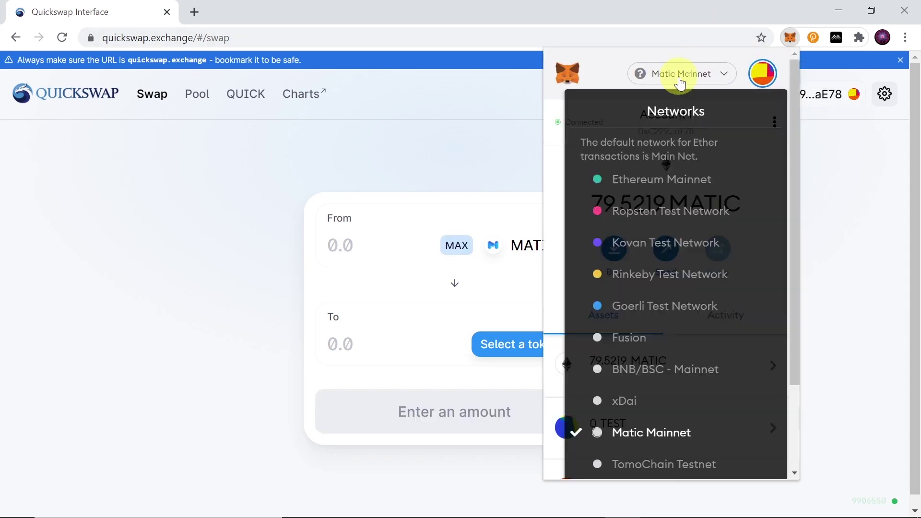
{"action": "left_click", "coordinate": [655, 177]}
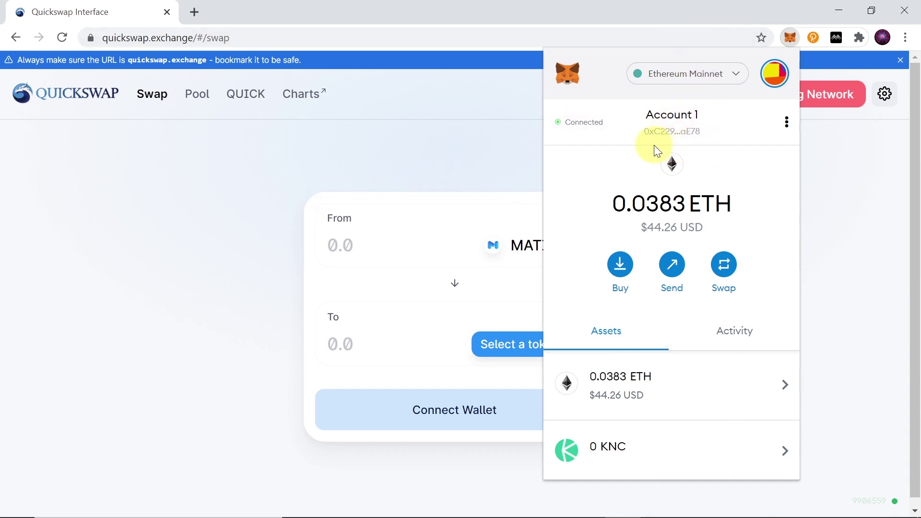
Put MetaMask back on Matic Mainnet and start connecting a wallet to QuickSwap.
{"action": "left_click", "coordinate": [677, 76]}
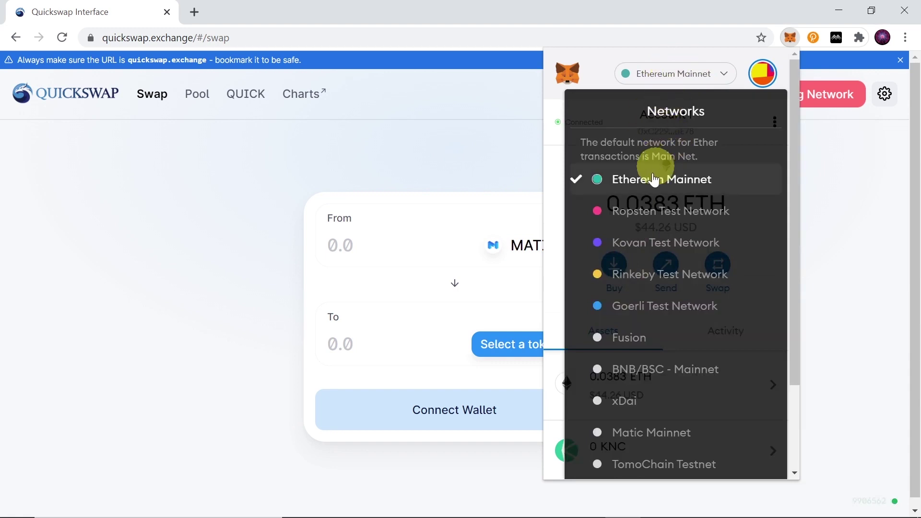
{"action": "scroll", "coordinate": [659, 211], "scroll_direction": "down", "scroll_amount": 3}
{"action": "left_click", "coordinate": [647, 324]}
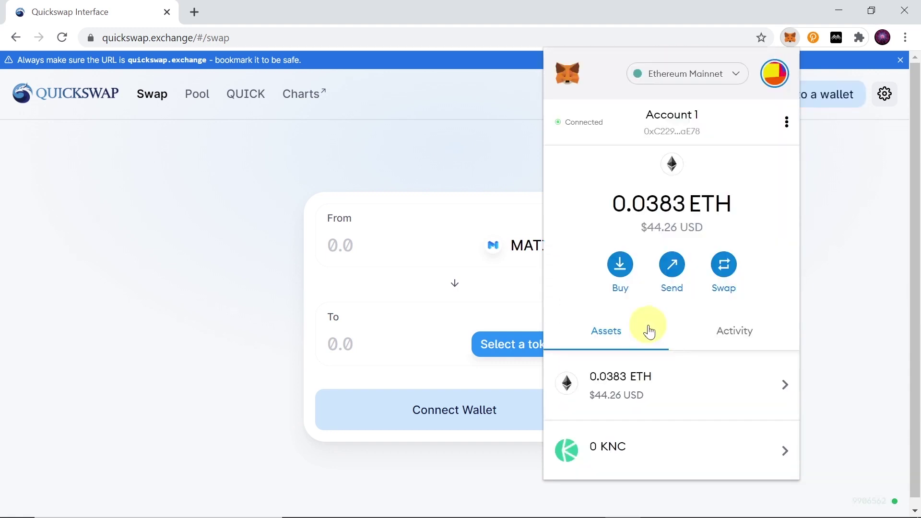
{"action": "left_click", "coordinate": [709, 30]}
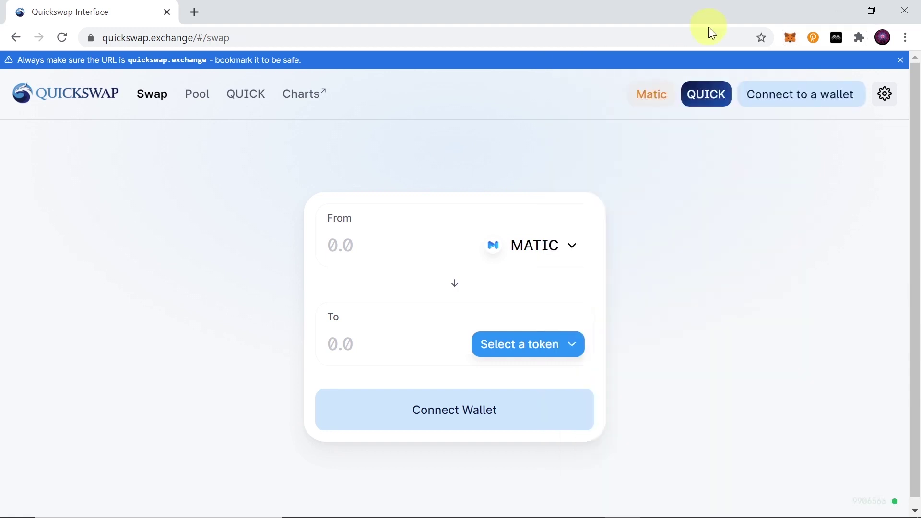
{"action": "left_click", "coordinate": [806, 97]}
Connect the MetaMask account to QuickSwap, showing a 79.5219 MATIC balance.
{"action": "left_click", "coordinate": [431, 276]}
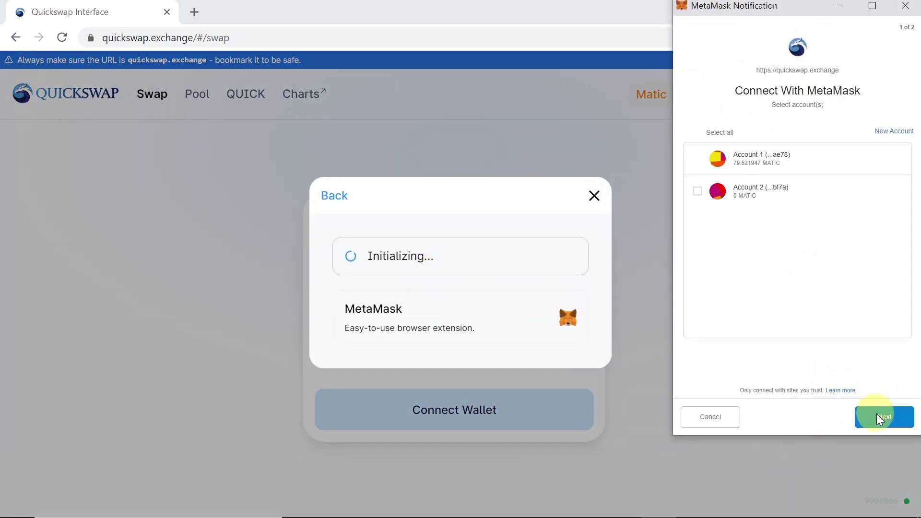
{"action": "left_click", "coordinate": [879, 417]}
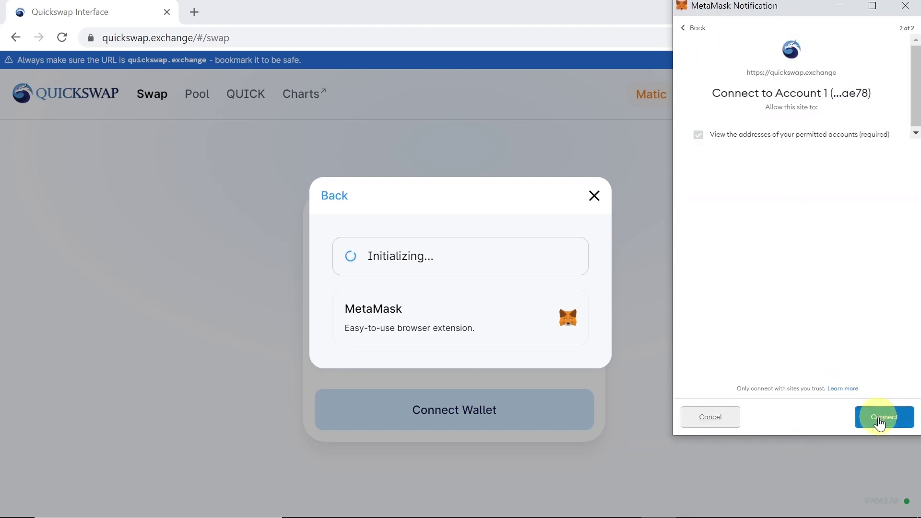
{"action": "left_click", "coordinate": [883, 419]}
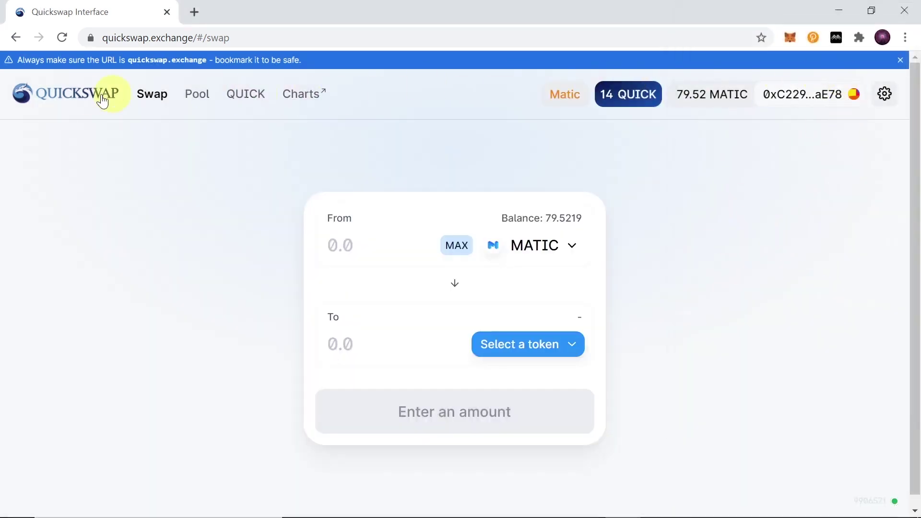
{"action": "left_click", "coordinate": [354, 245]}
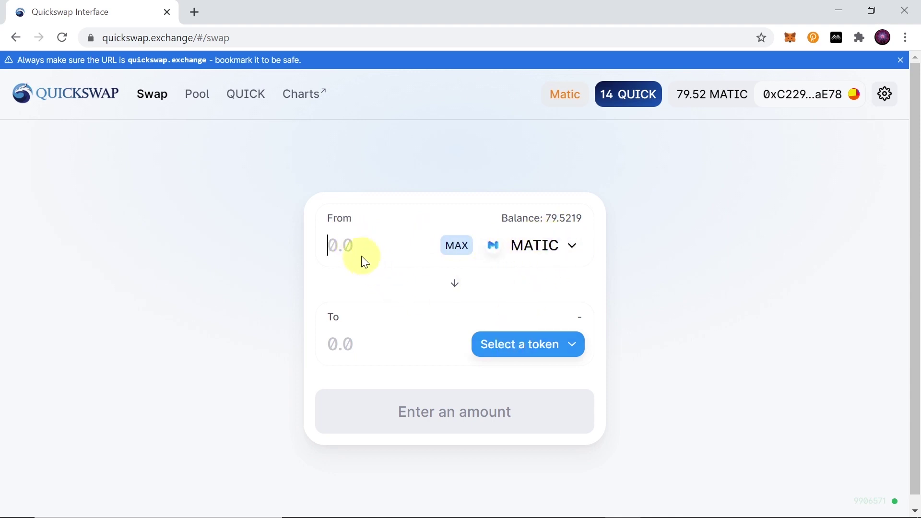
Enter 1 MATIC and pick ETH to receive, quoted at 0.0000261672 ETH.
{"action": "type", "text": "1"}
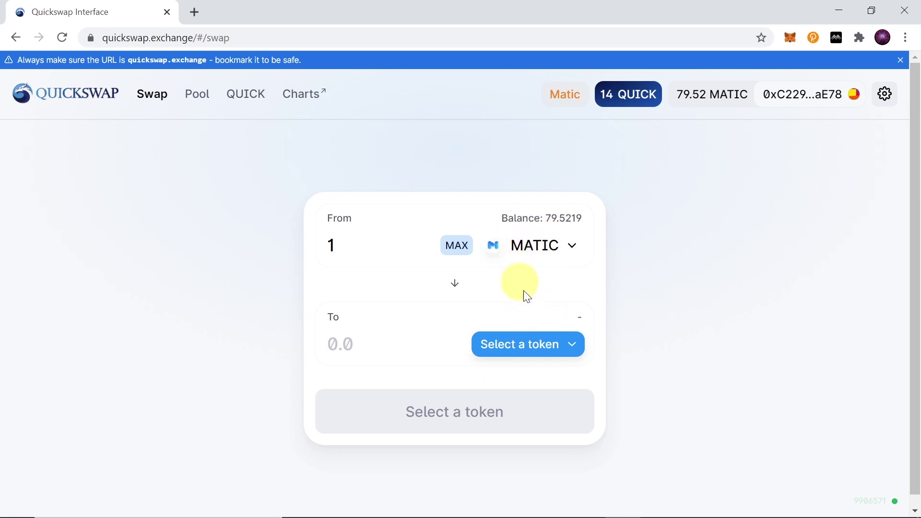
{"action": "left_click", "coordinate": [522, 346]}
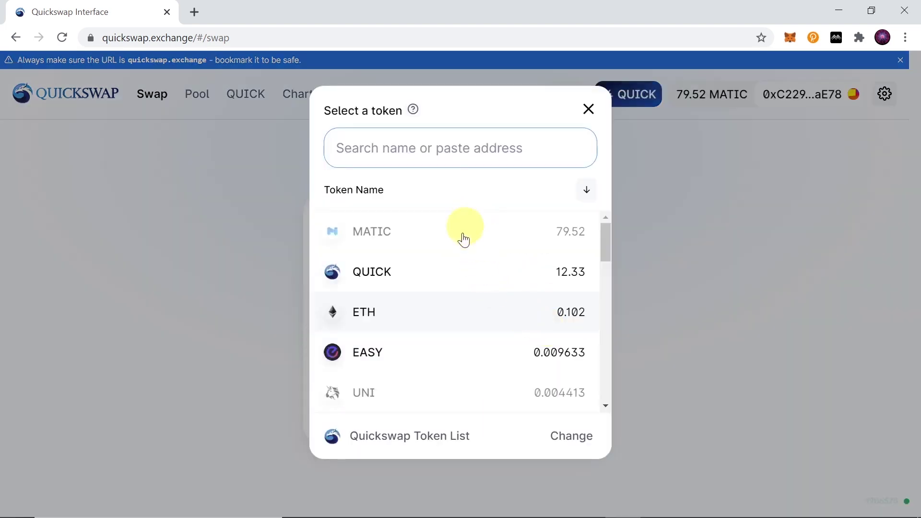
{"action": "left_click", "coordinate": [384, 314]}
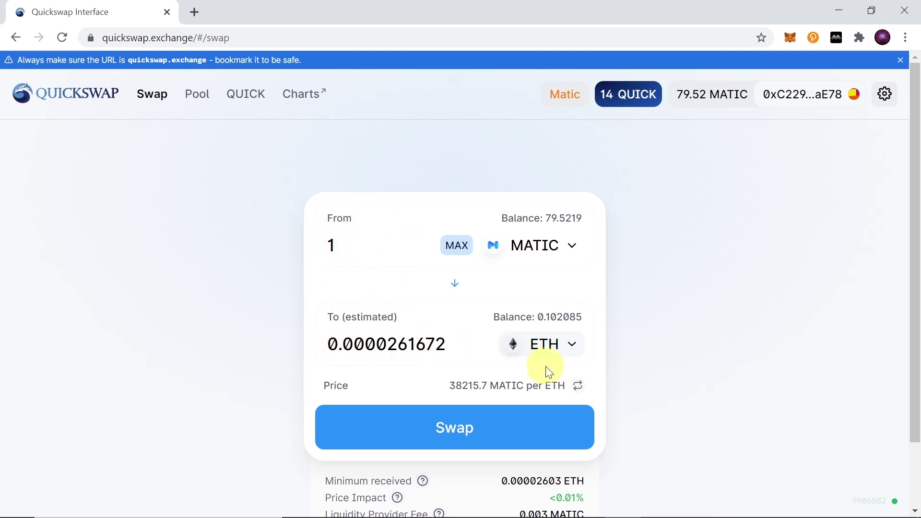
{"action": "left_click", "coordinate": [448, 429]}
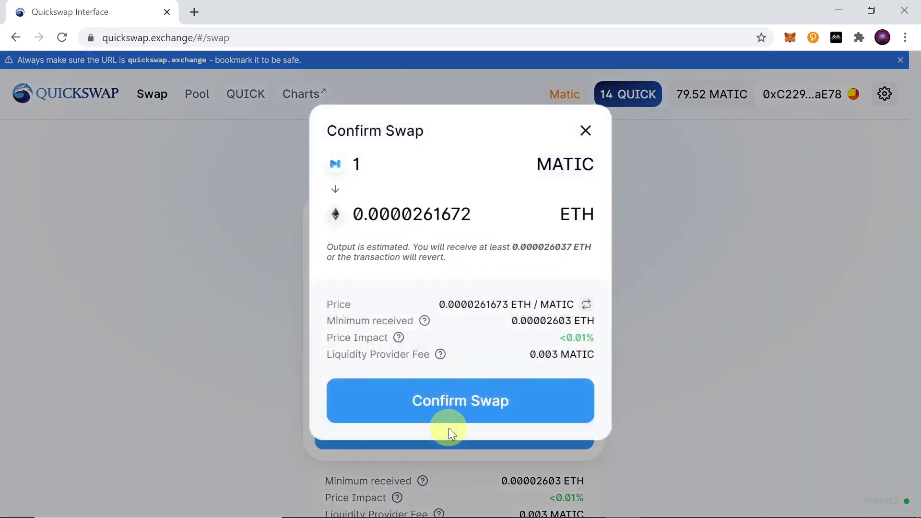
Review and confirm the swap of 1 MATIC for 0.0000261672 ETH.
{"action": "left_click", "coordinate": [473, 398]}
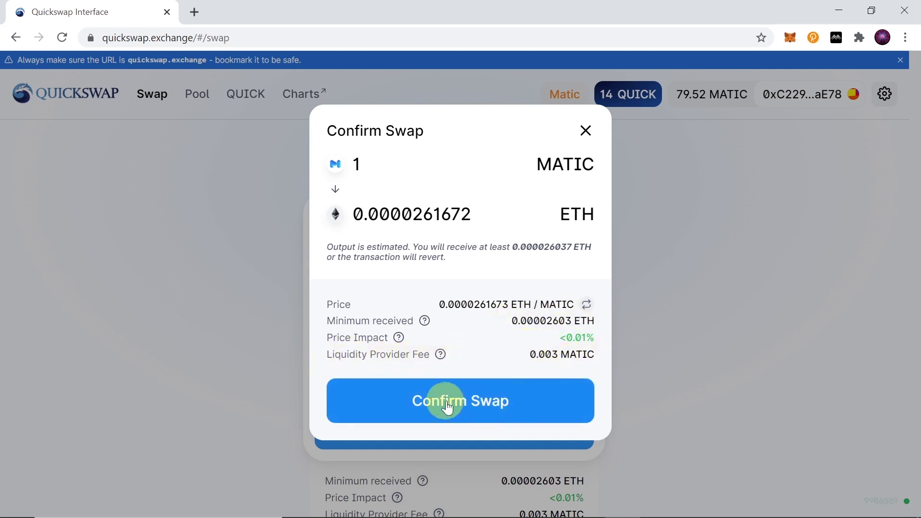
{"action": "left_click", "coordinate": [486, 406]}
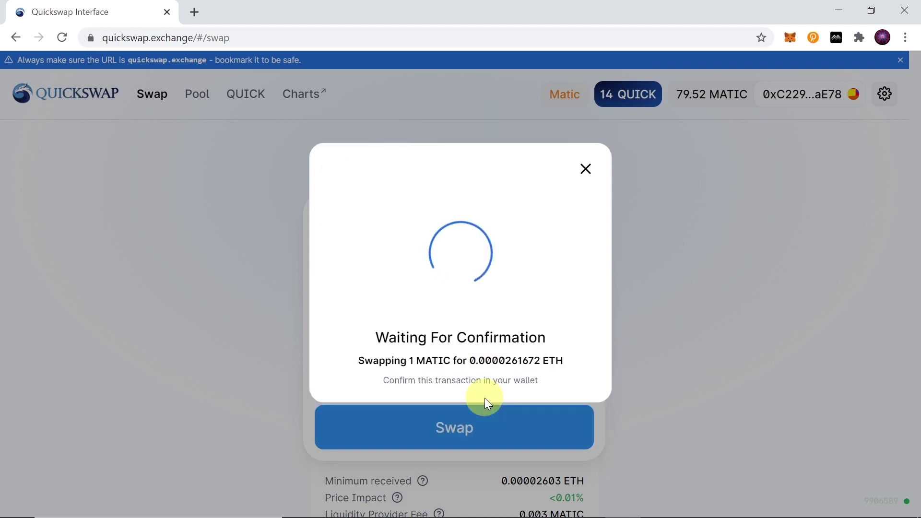
Approve the swap in MetaMask, leaving 78.5218 MATIC and 0.102111 ETH.
{"action": "left_click_drag", "start_coordinate": [795, 10], "coordinate": [762, 32]}
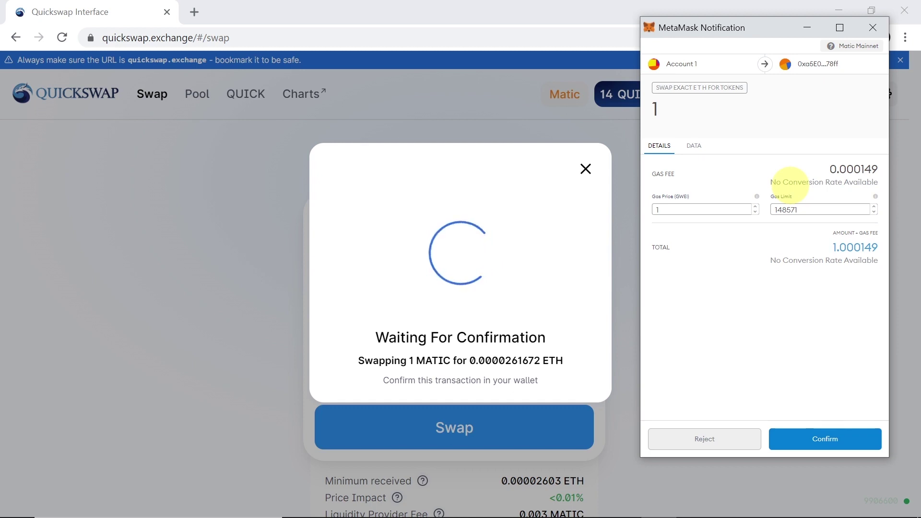
{"action": "left_click", "coordinate": [828, 441]}
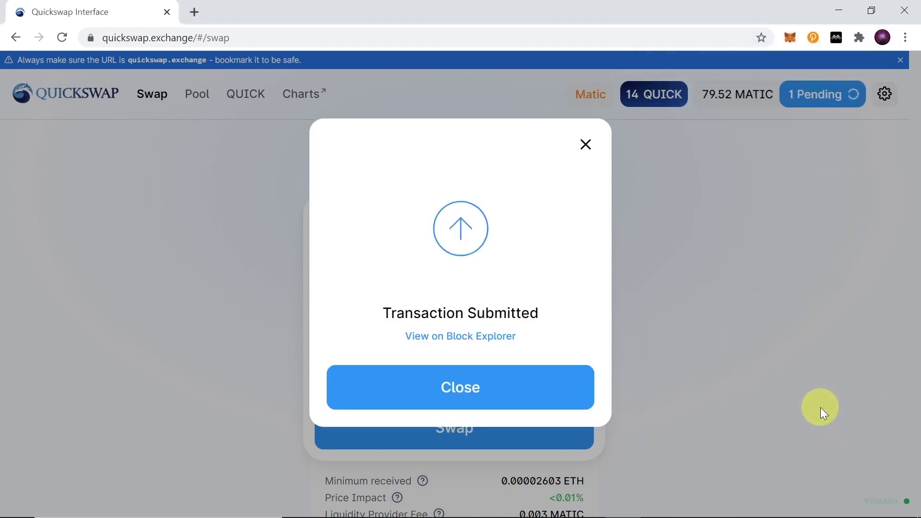
{"action": "left_click", "coordinate": [435, 389]}
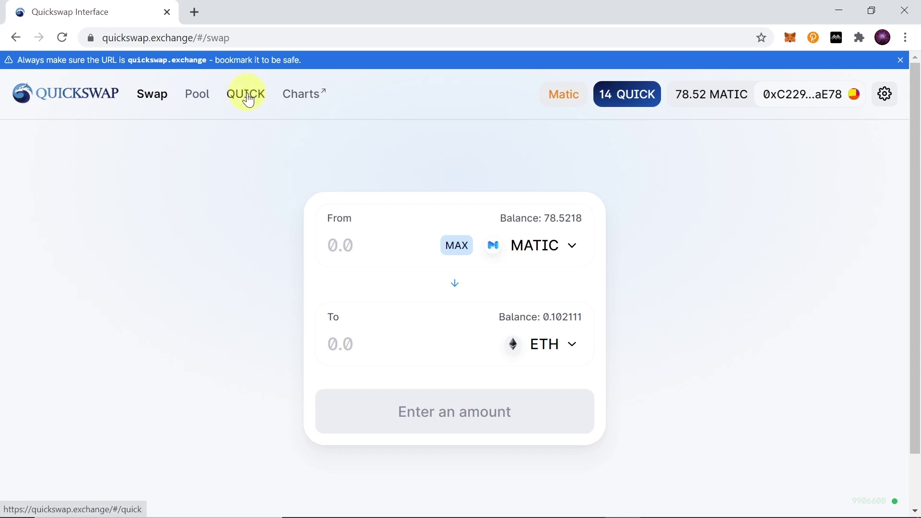
Go to the QUICK liquidity-mining page listing QUICK-USDC and QUICK-UNI pools.
{"action": "left_click", "coordinate": [248, 99]}
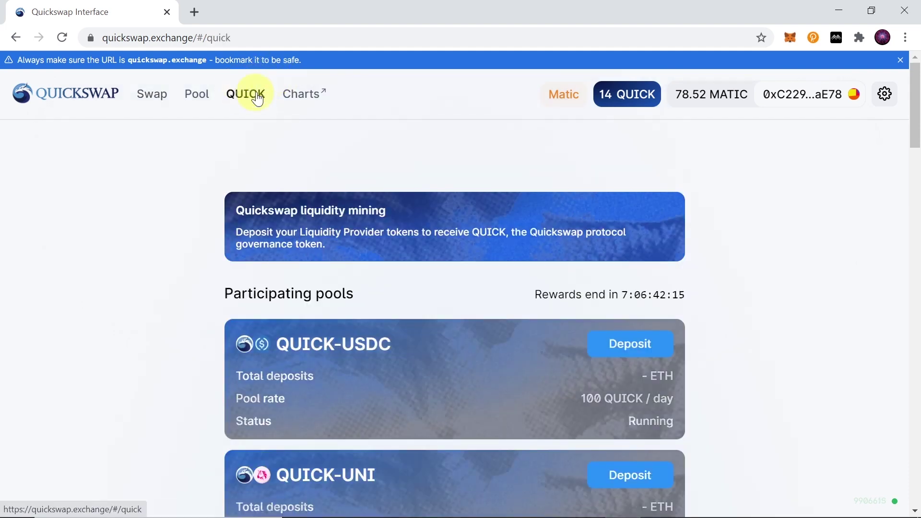
Browse the QUICK mining pools, including MATIC-QUICK, then open the QuickSwap Info charts.
{"action": "scroll", "coordinate": [341, 165], "scroll_direction": "down", "scroll_amount": 3}
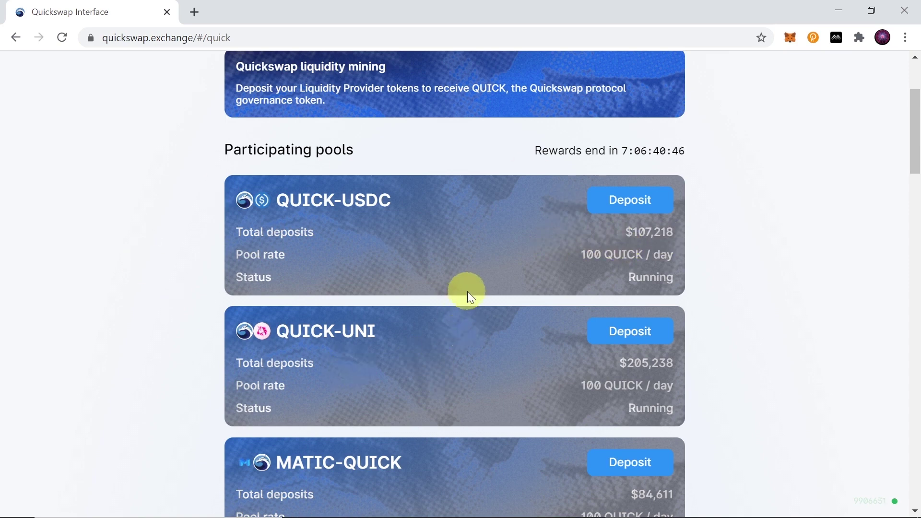
{"action": "scroll", "coordinate": [468, 223], "scroll_direction": "up", "scroll_amount": 3}
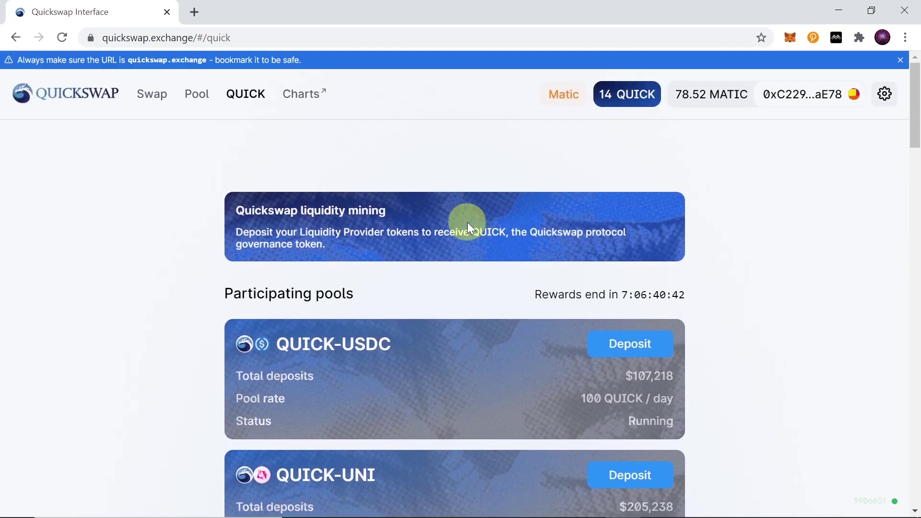
{"action": "left_click", "coordinate": [302, 94]}
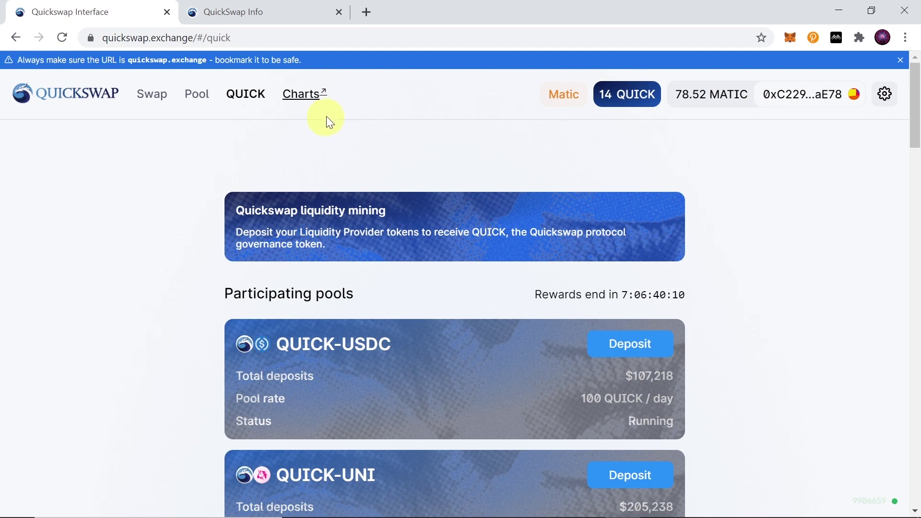
{"action": "left_click", "coordinate": [323, 89]}
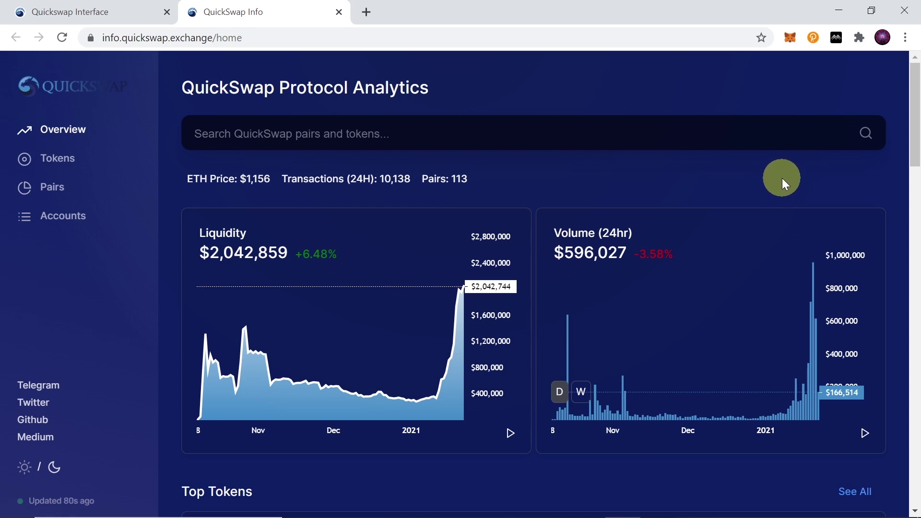
Scroll down to the Top Tokens ranking, led by QUICK at $16.61.
{"action": "scroll", "coordinate": [782, 177], "scroll_direction": "down", "scroll_amount": 3}
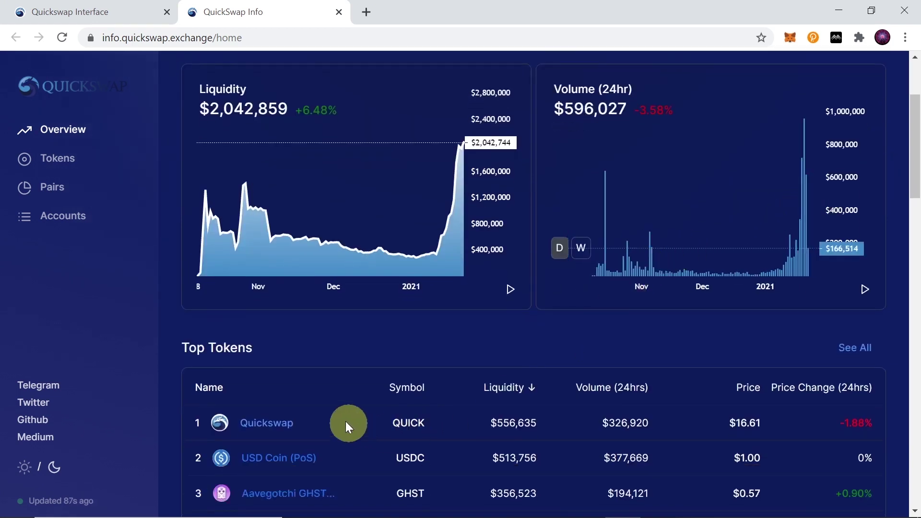